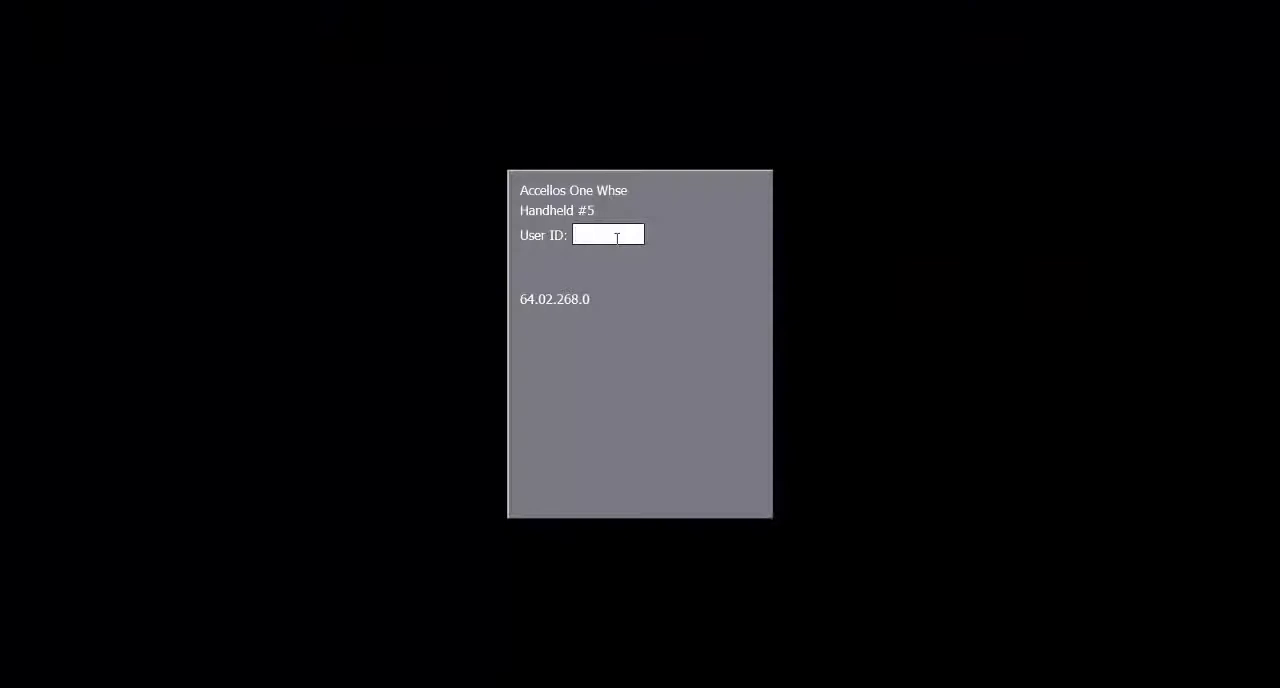
# Log on to the handheld with user ID hh and open Regular Receiving.
pyautogui.write('HJ')
pyautogui.press('Return')
pyautogui.press('Return')
pyautogui.press('Return')
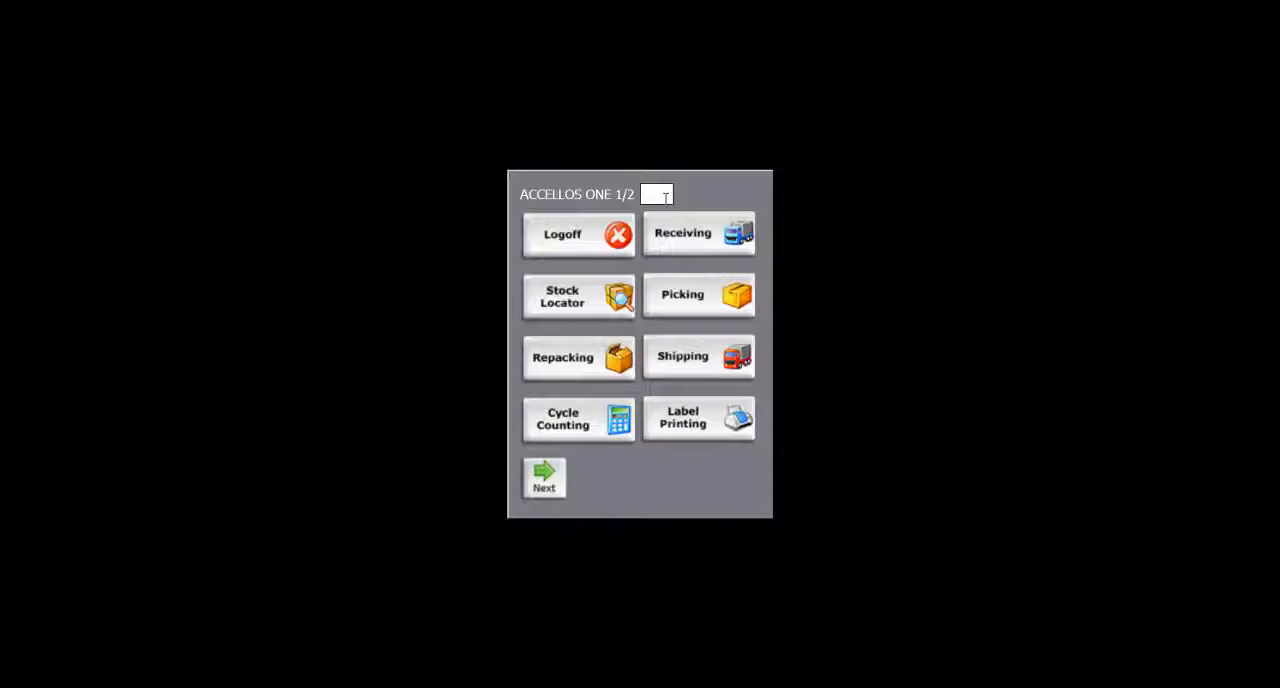
pyautogui.click(708, 254)
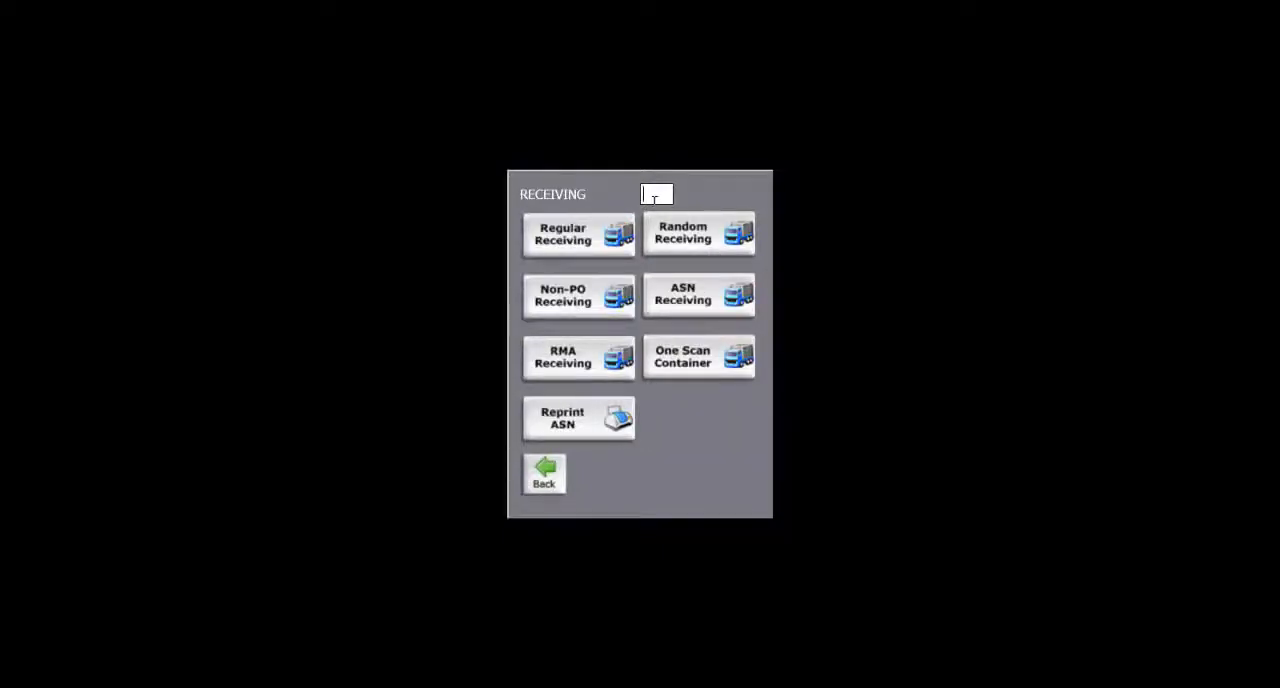
pyautogui.click(578, 250)
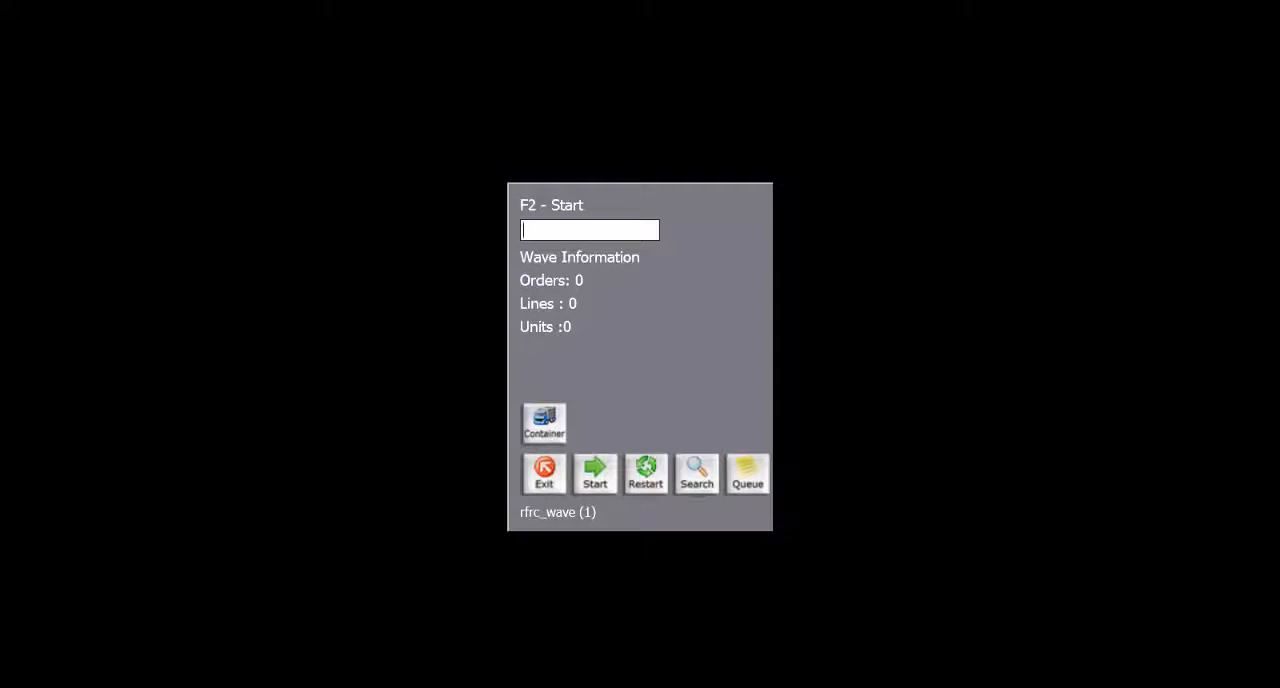
# Add purchase order 26-1 to the receiving wave, confirm it and start receiving.
pyautogui.write('26-1')
pyautogui.press('Return')
pyautogui.write('y')
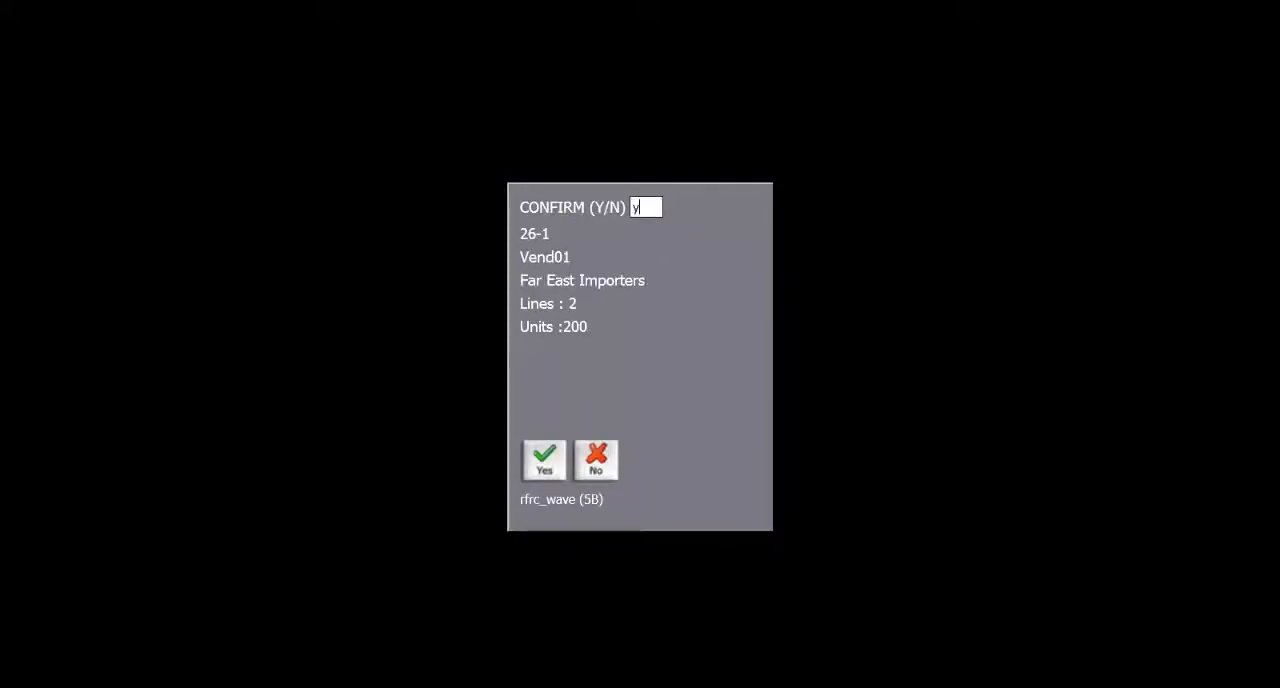
pyautogui.press('Return')
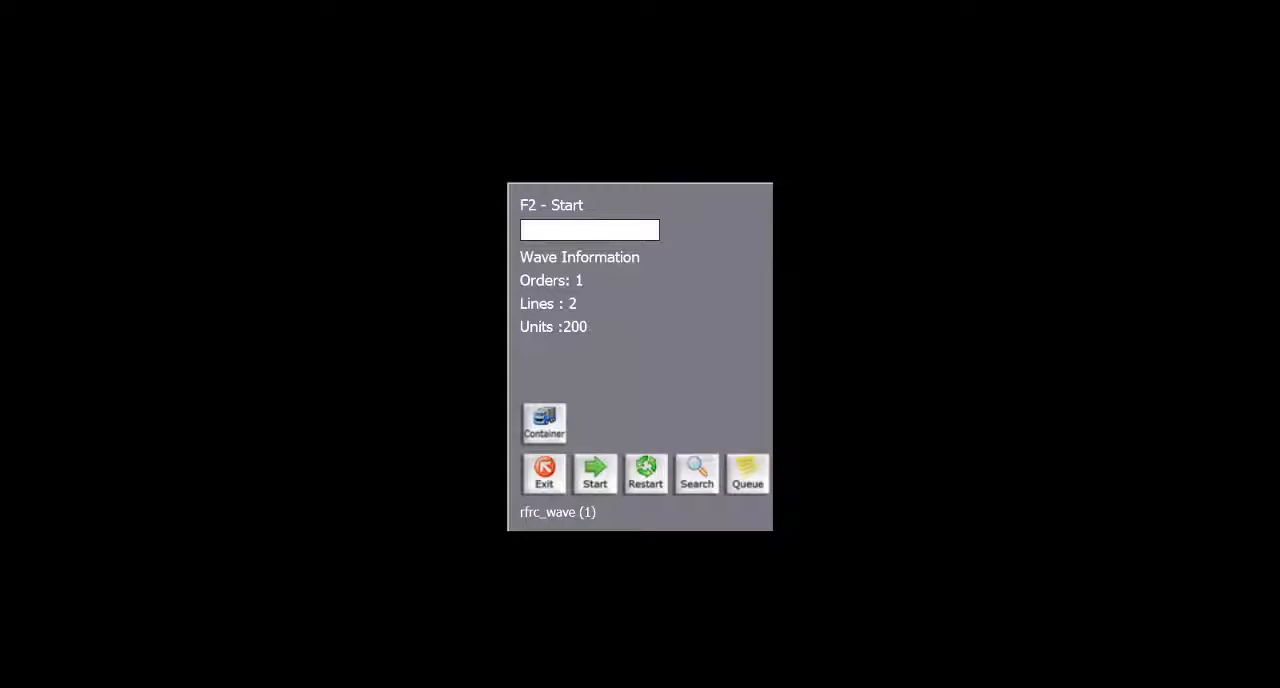
pyautogui.click(600, 482)
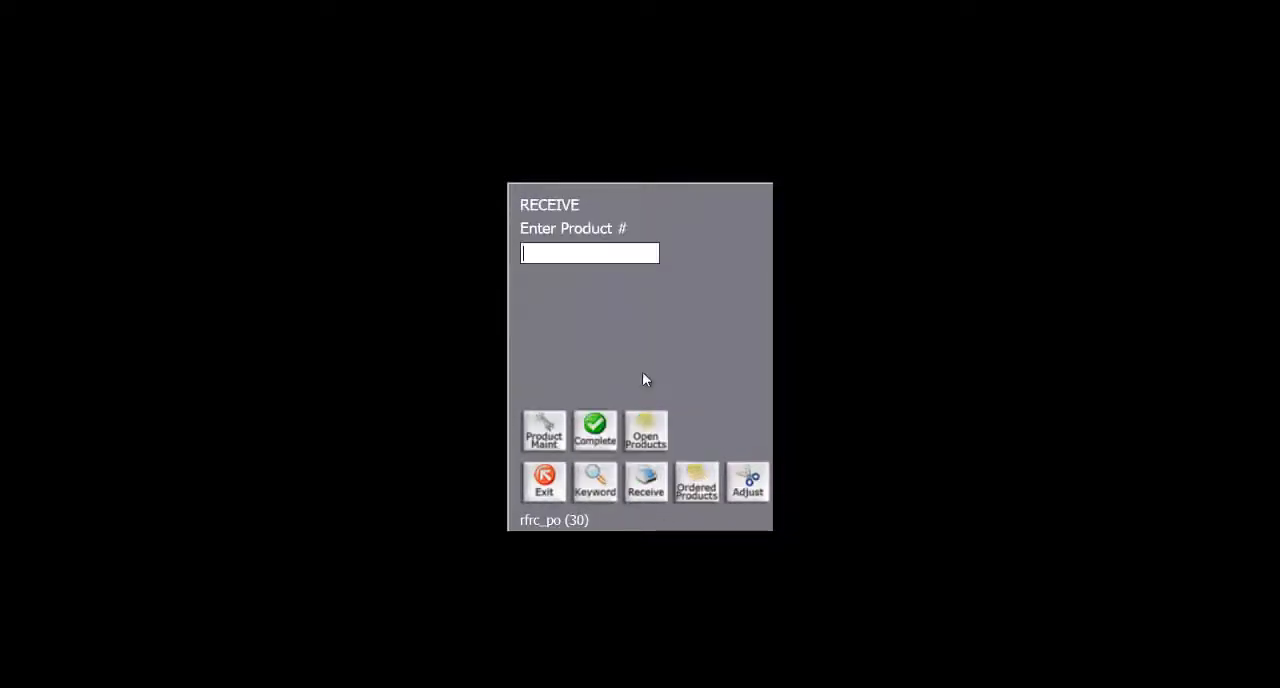
# Receive World Atlas 2 with the default quantity of 1 per pack and 100 packs, skipping the case labels.
pyautogui.write('2')
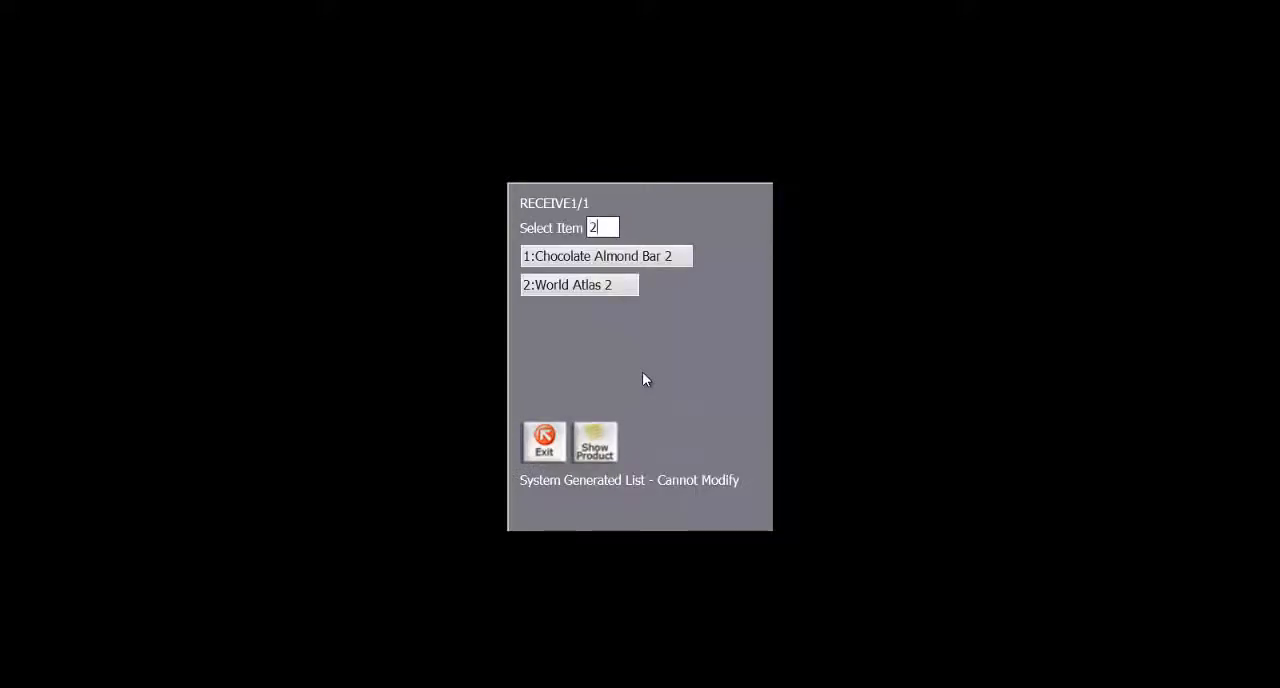
pyautogui.press('Return')
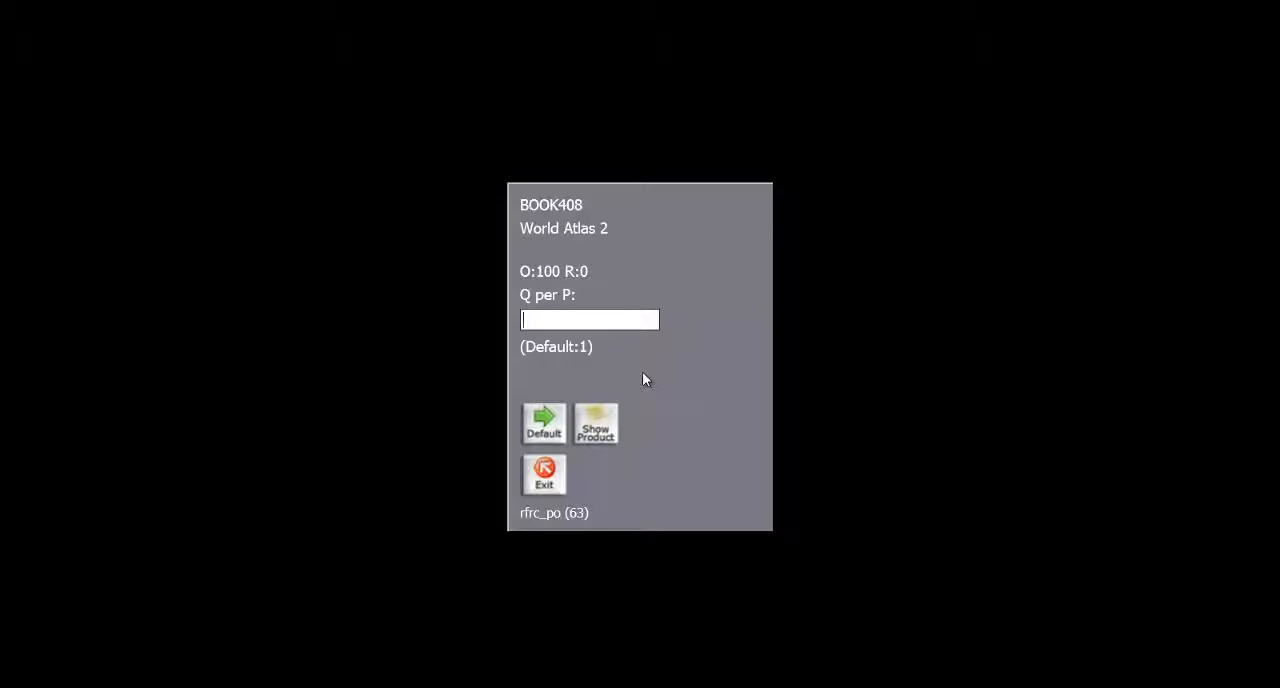
pyautogui.press('Return')
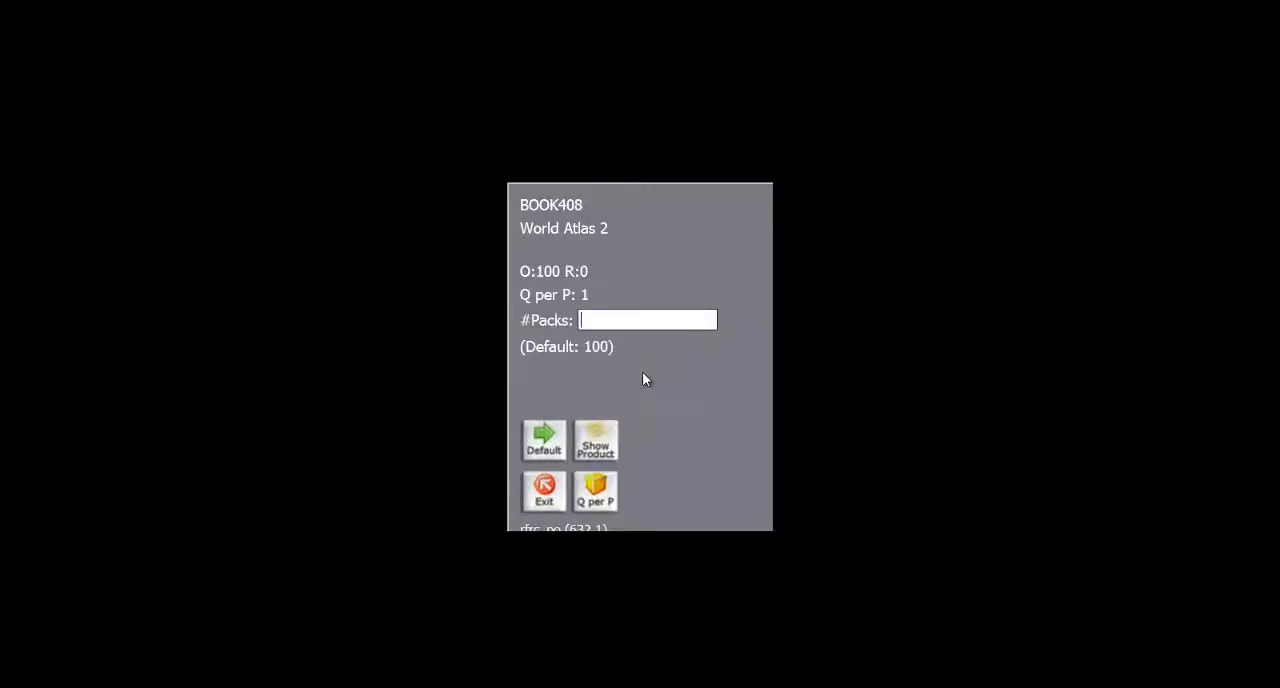
pyautogui.press('Return')
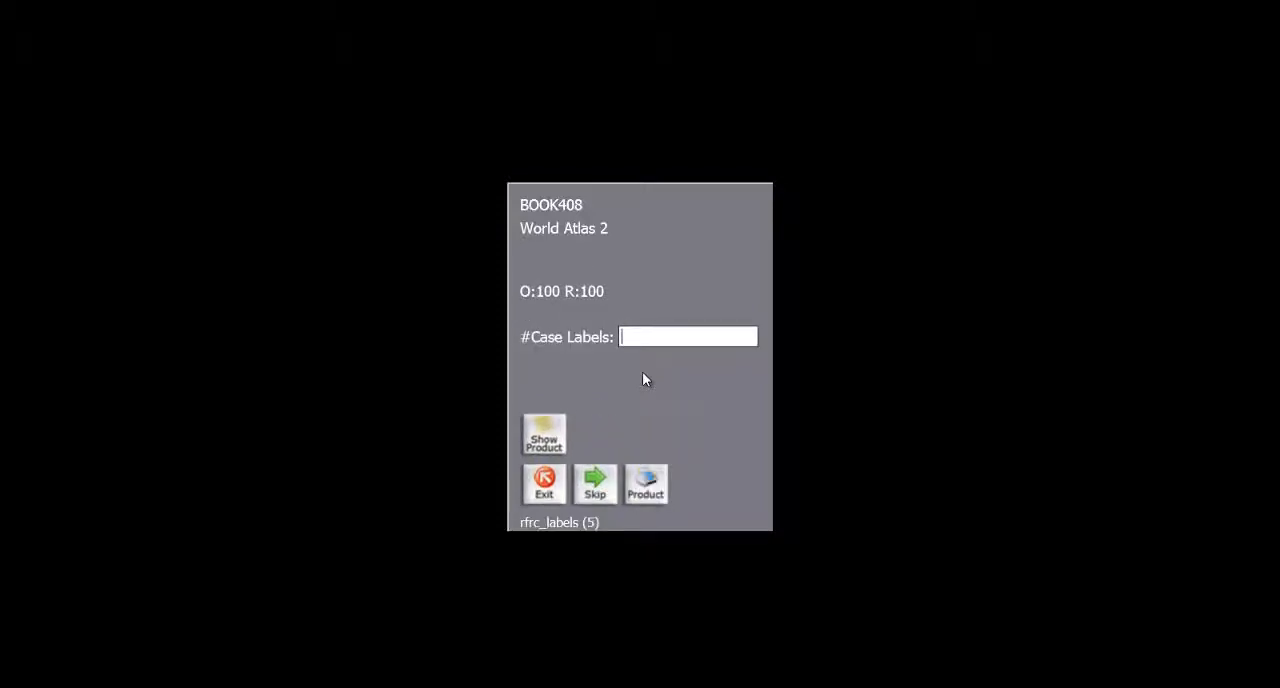
pyautogui.press('Return')
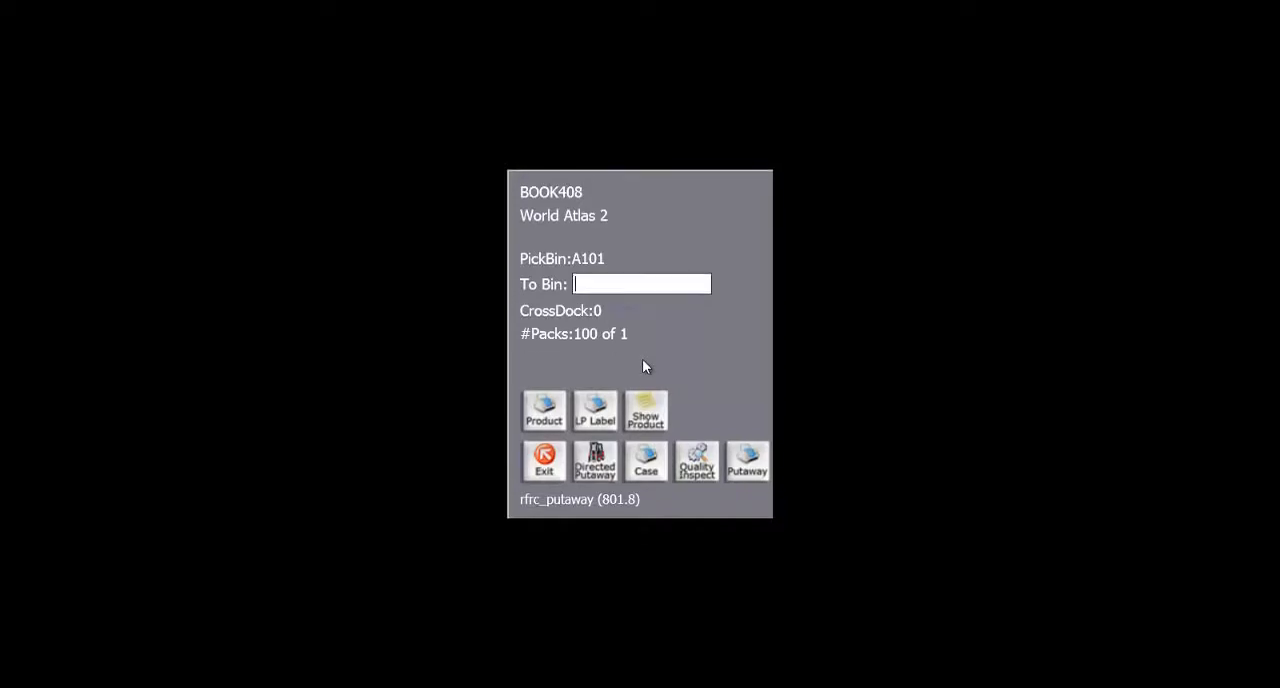
# Put World Atlas 2 away onto a new license plate, PALLET500, assigned to bin RECV1.
pyautogui.write('PALLET500')
pyautogui.press('Return')
pyautogui.write('Y')
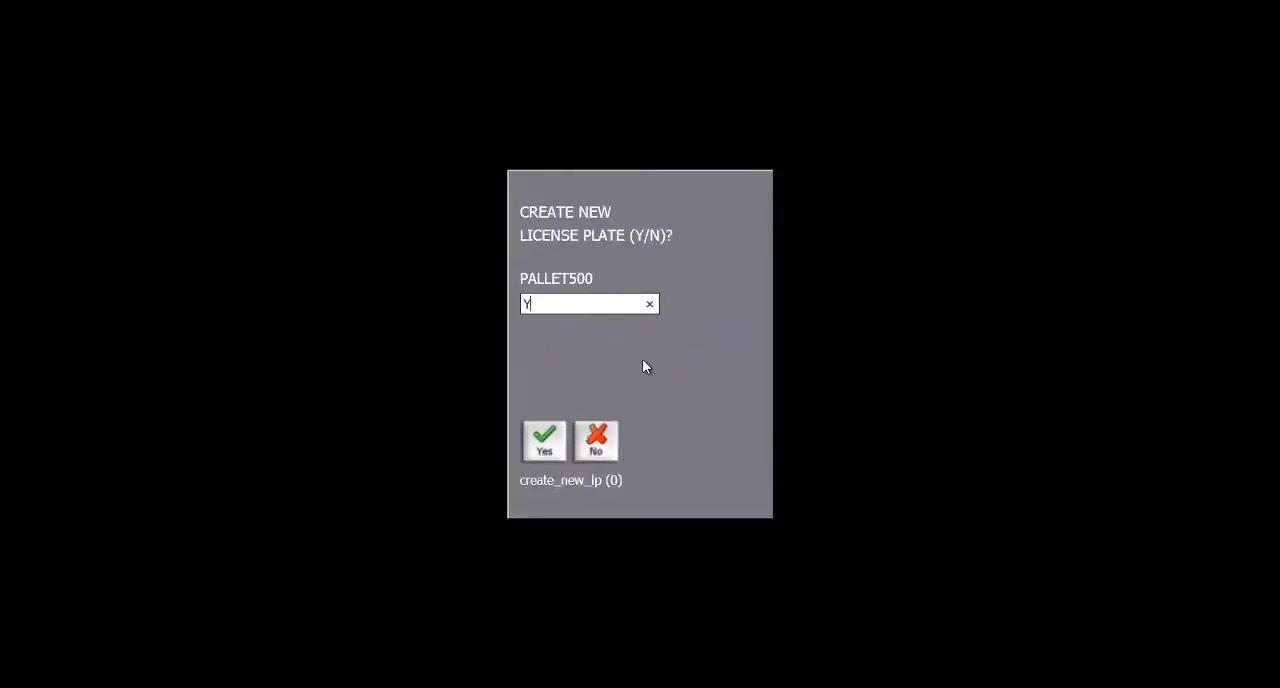
pyautogui.press('Return')
pyautogui.write('RECV')
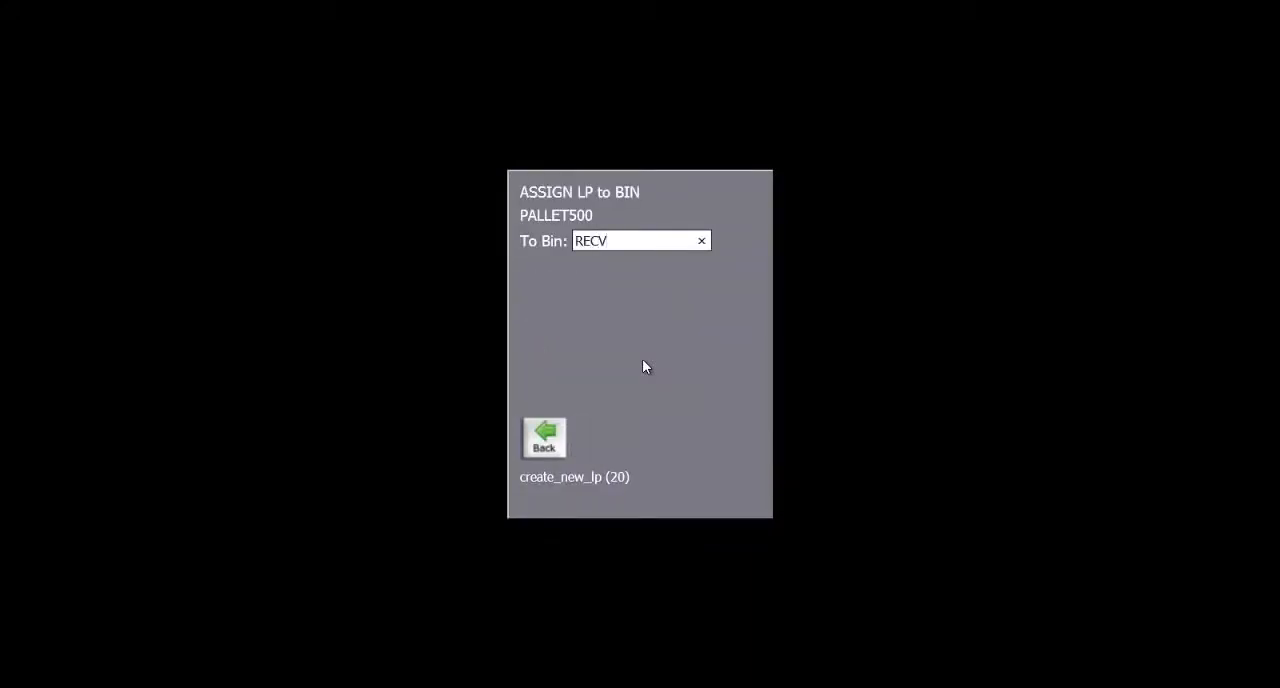
pyautogui.write('1')
pyautogui.press('Return')
# Receive Chocolate Almond Bar 2 with the default quantity of 1 per pack and 100 packs, under lot lotABC without case labels.
pyautogui.press('Return')
pyautogui.write('1')
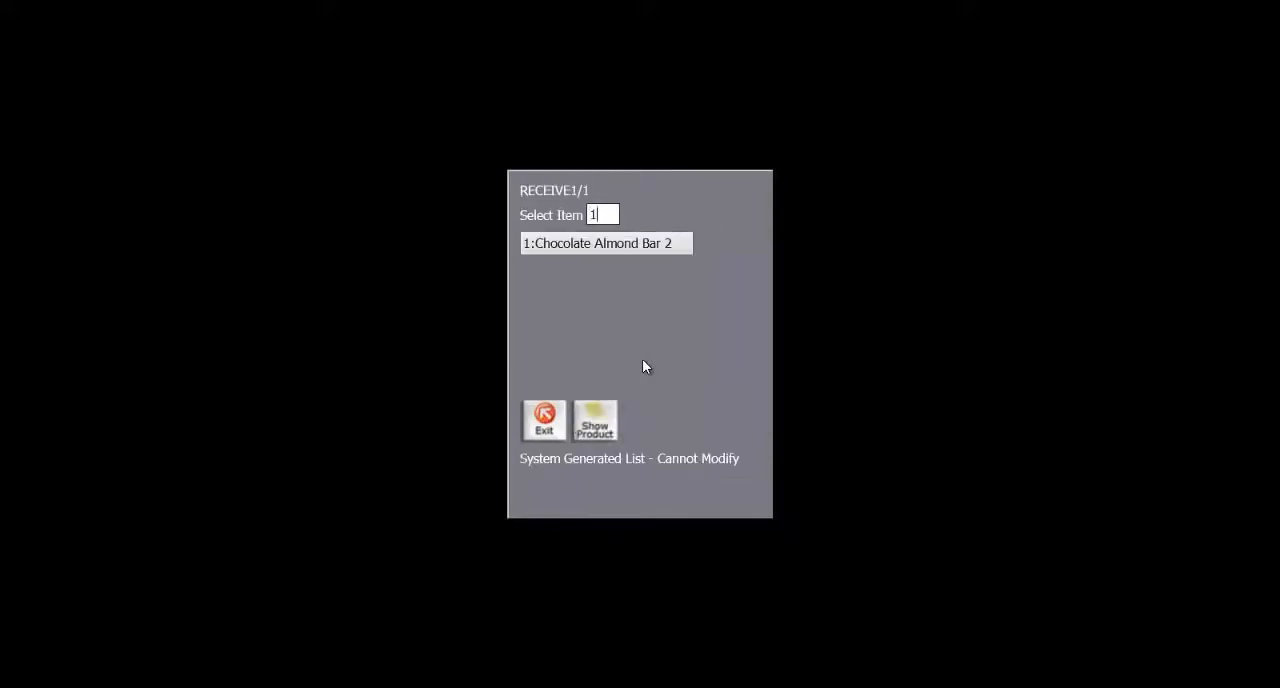
pyautogui.press('Return')
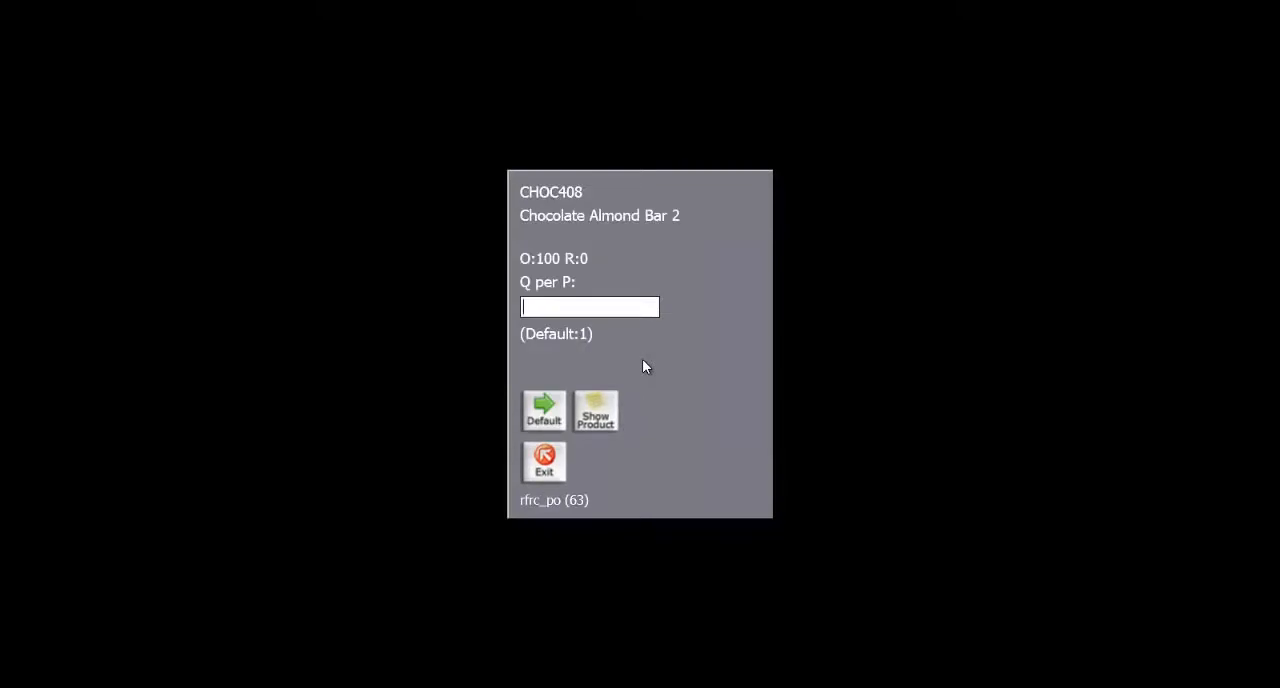
pyautogui.press('Return')
pyautogui.press('Return')
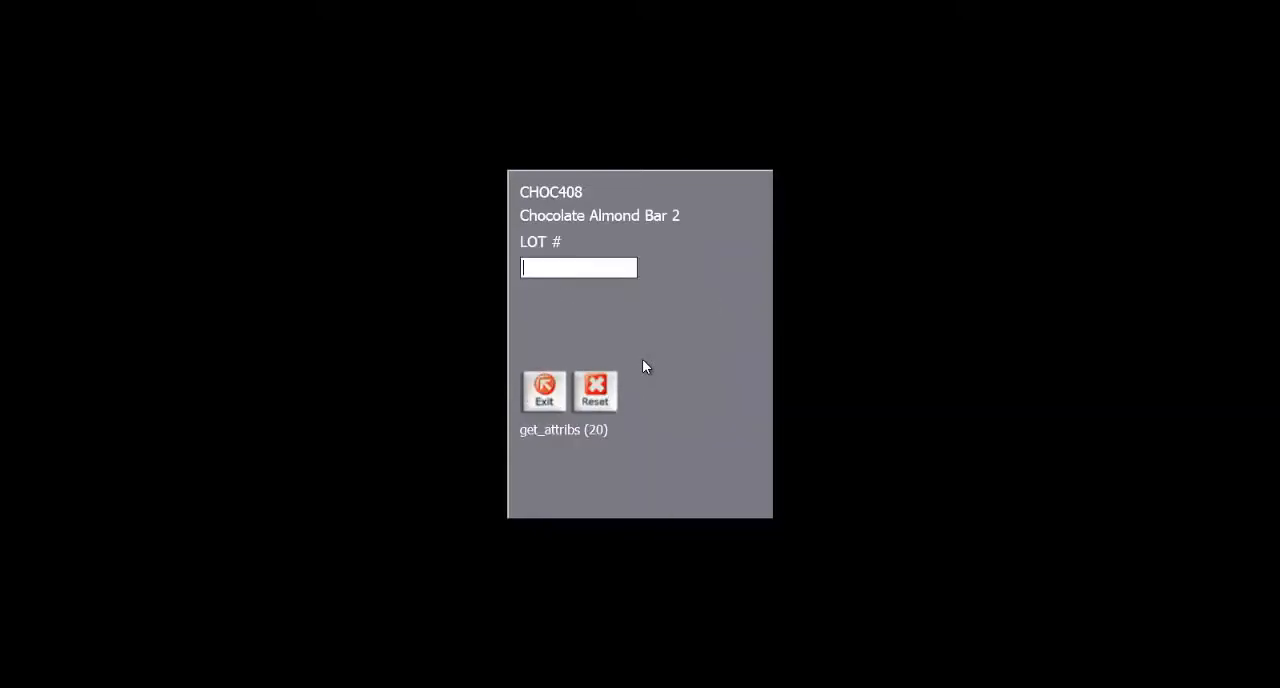
pyautogui.write('lotABC')
pyautogui.press('Return')
pyautogui.press('Return')
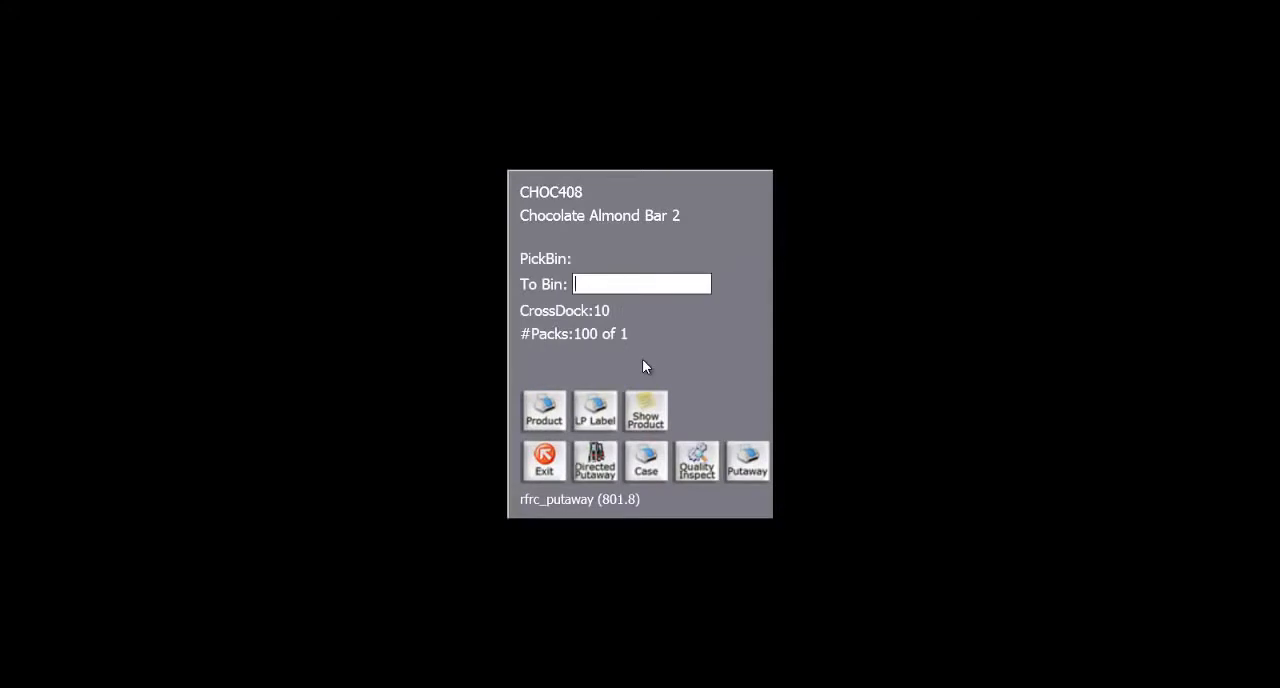
# Put Chocolate Almond Bar 2 away onto a new license plate, PALLET501, in bin RECV1, and complete purchase order 26-1.
pyautogui.write('PALLET501')
pyautogui.press('Return')
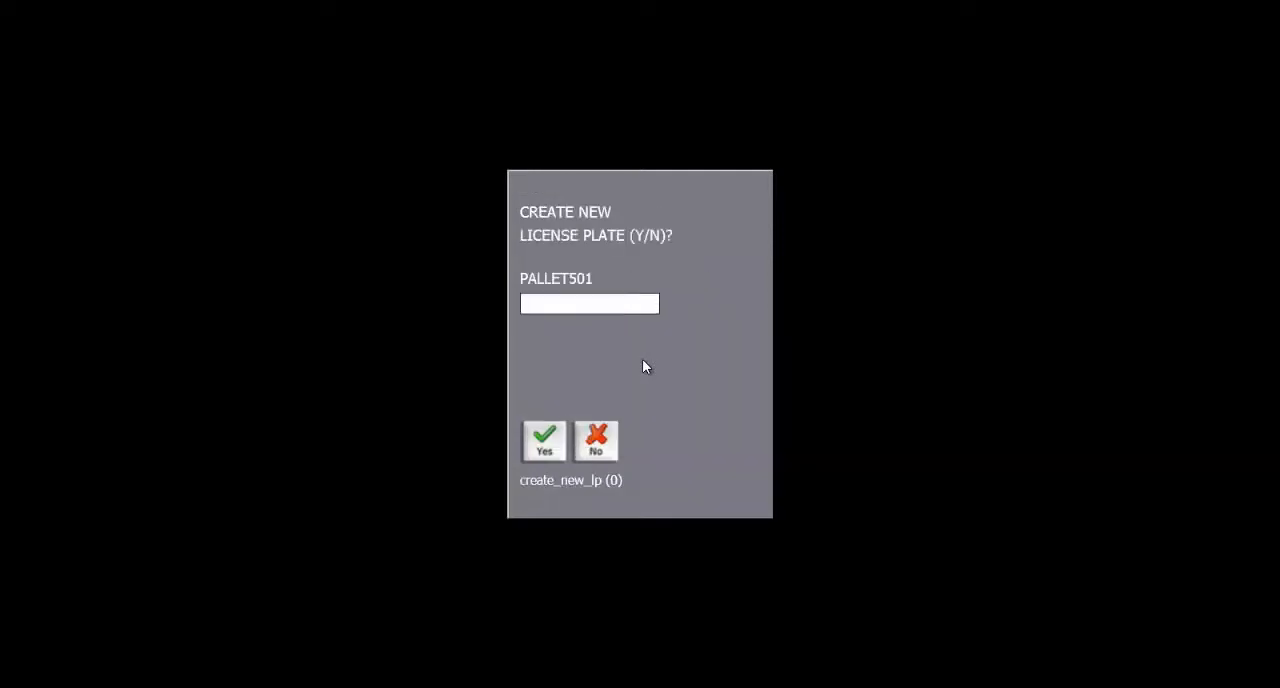
pyautogui.write('Y')
pyautogui.press('Return')
pyautogui.write('REC')
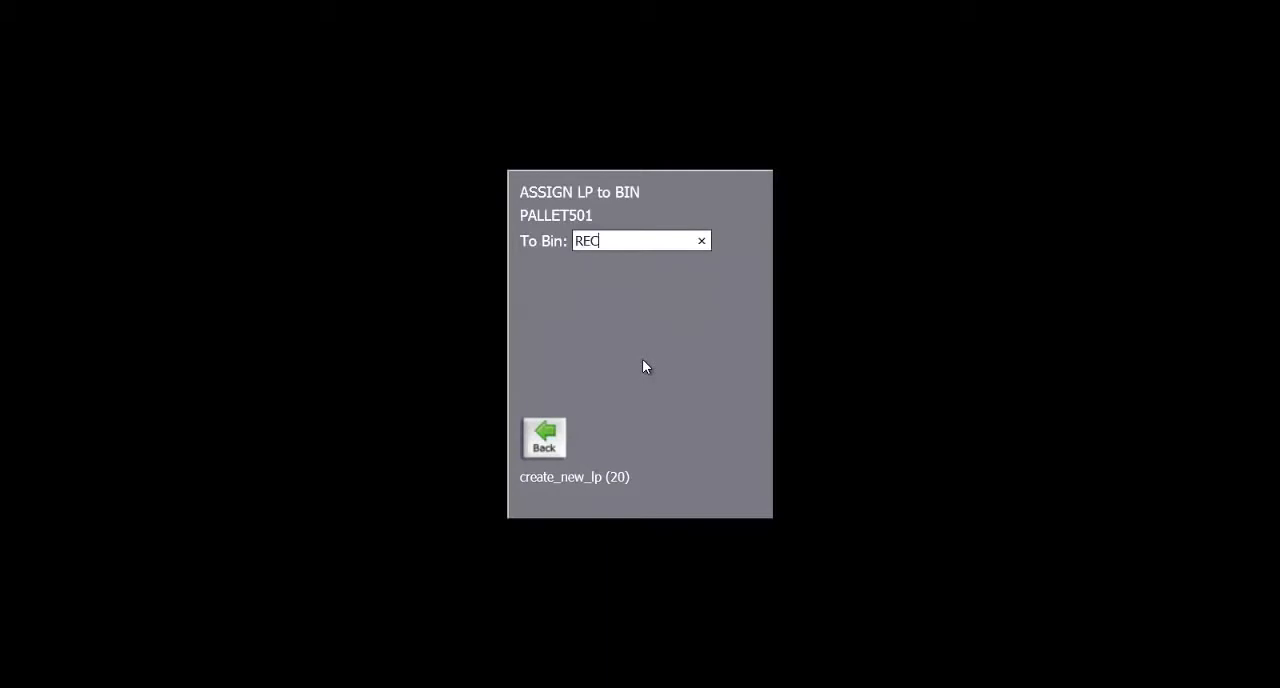
pyautogui.write('V1')
pyautogui.press('Return')
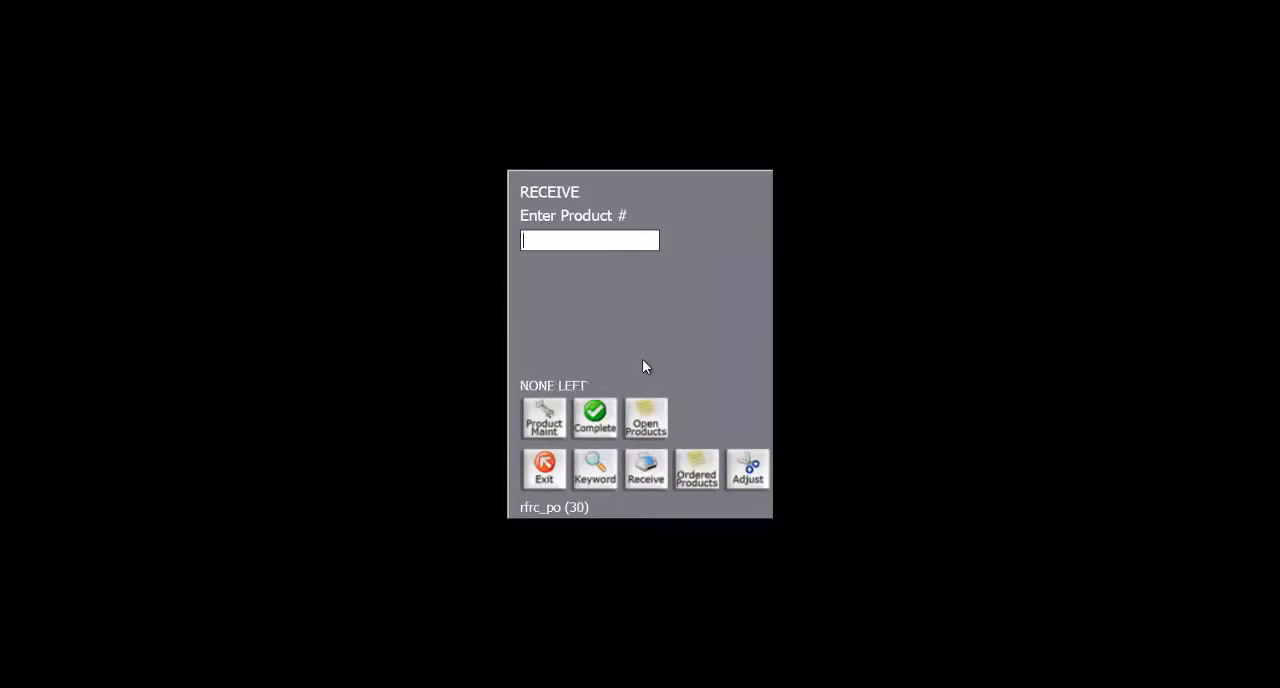
pyautogui.click(603, 423)
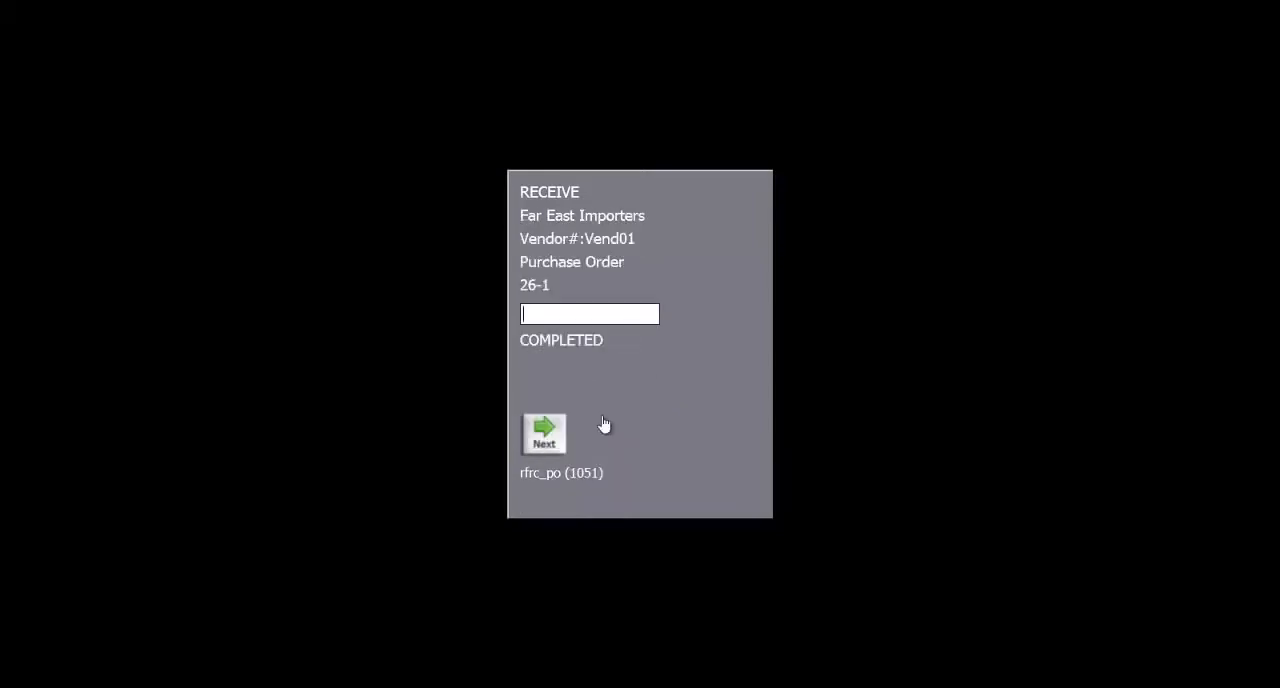
pyautogui.press('Return')
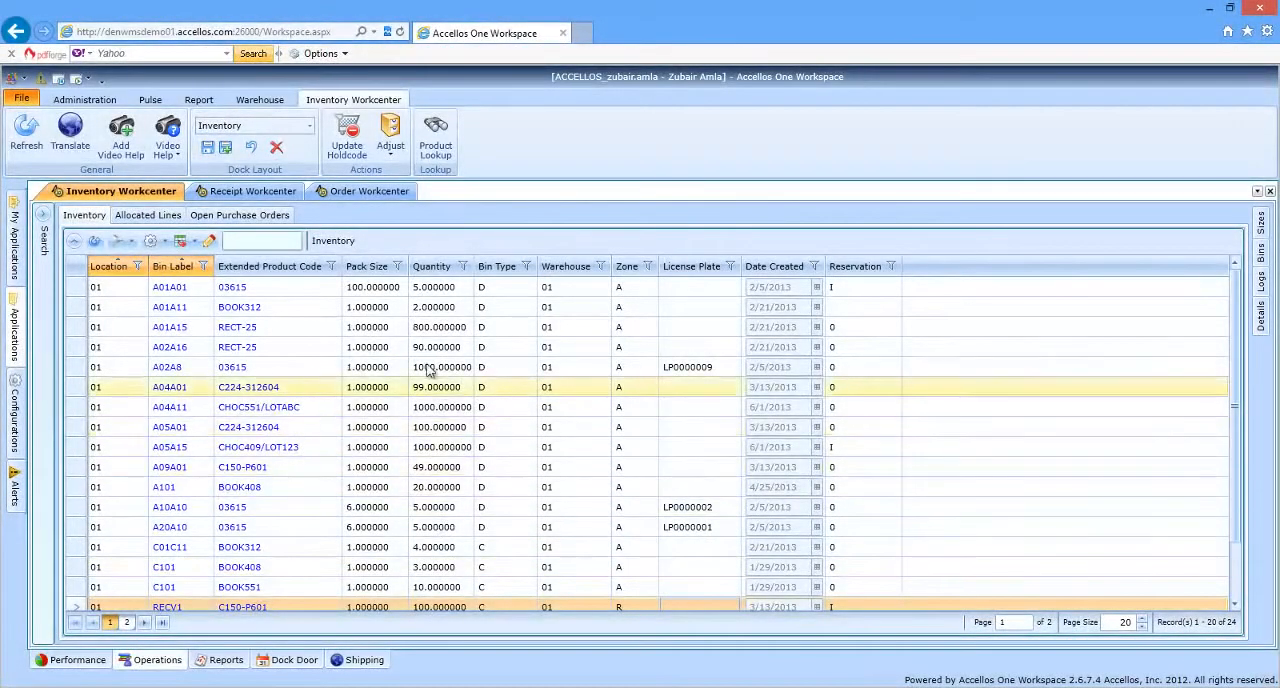
# In Accellos One Workspace, filter the inventory with the saved World Atlas search and display the log entries for BOOK408.
pyautogui.click(45, 228)
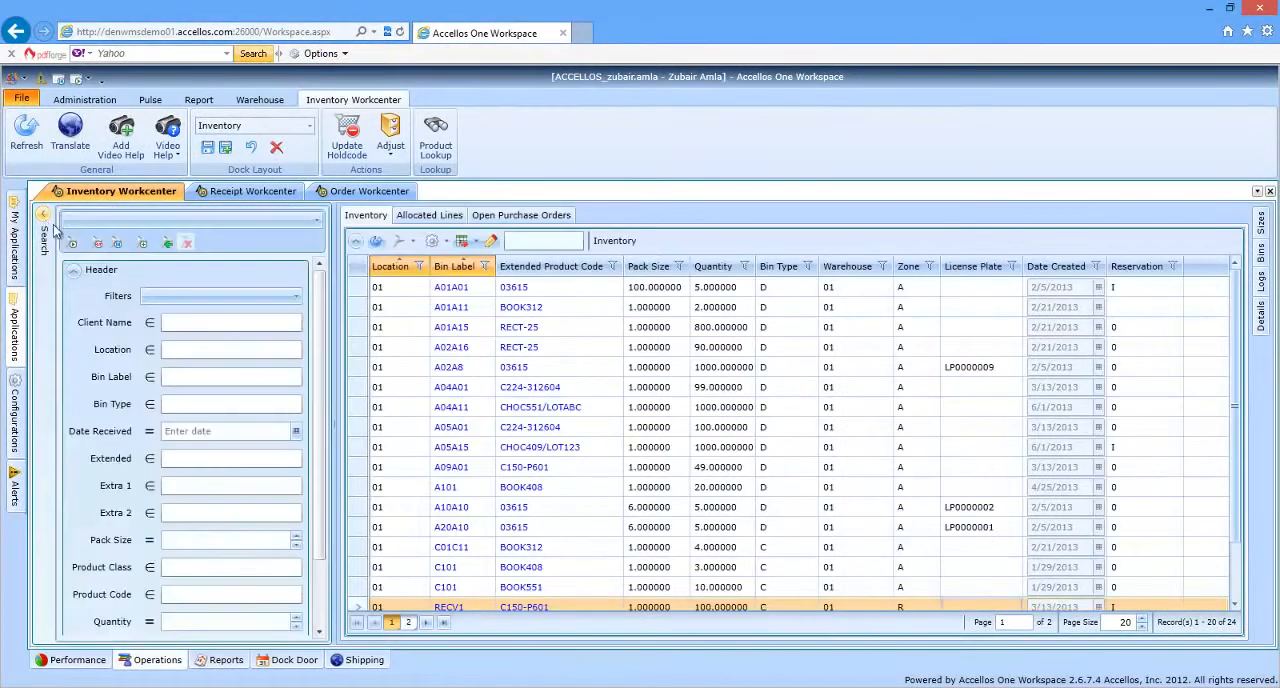
pyautogui.click(90, 222)
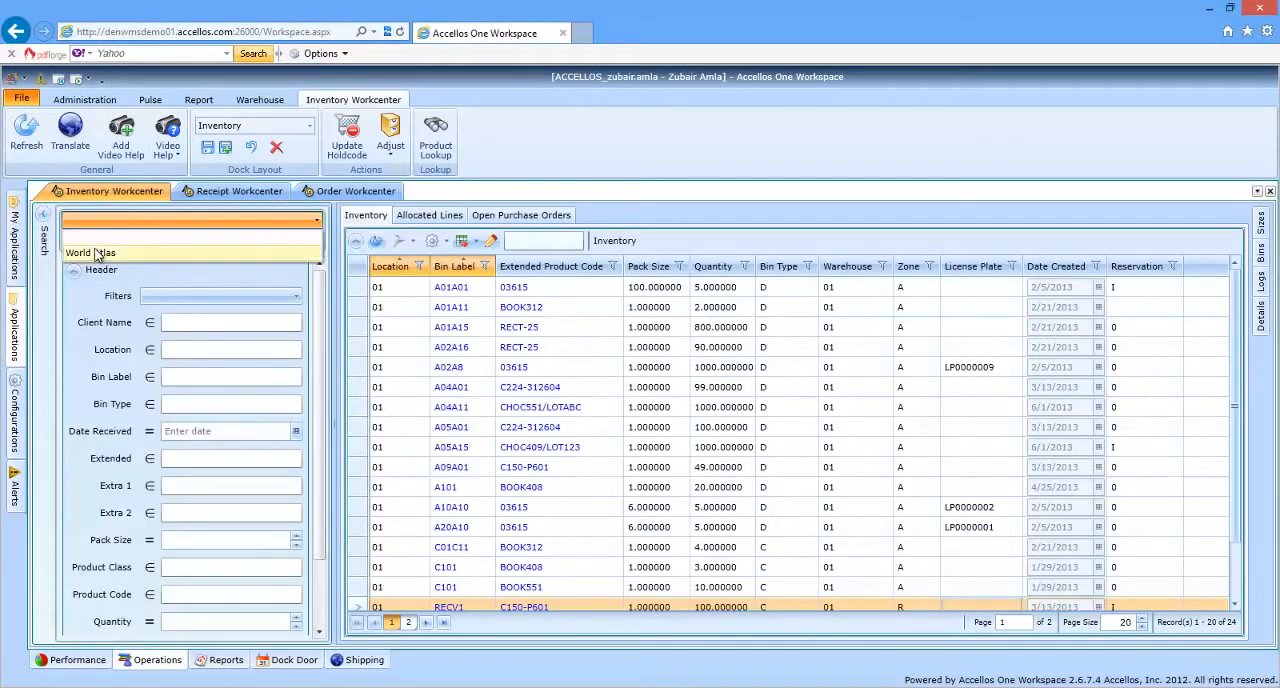
pyautogui.click(98, 254)
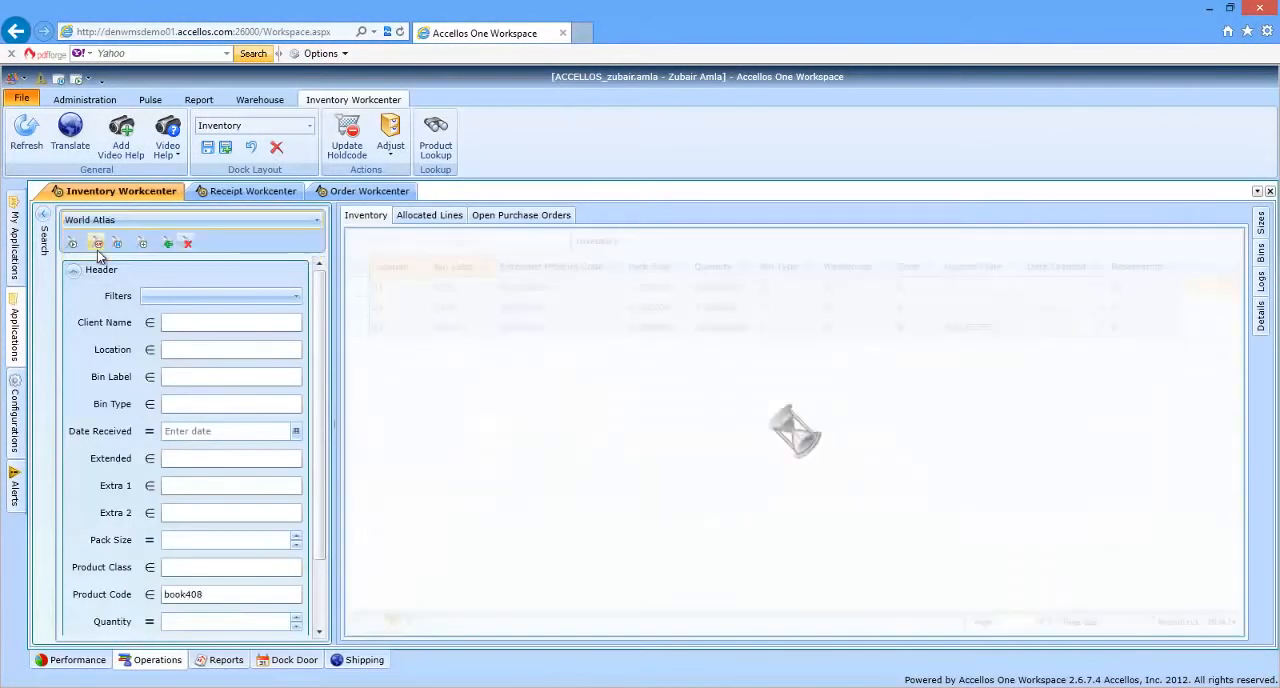
pyautogui.click(44, 216)
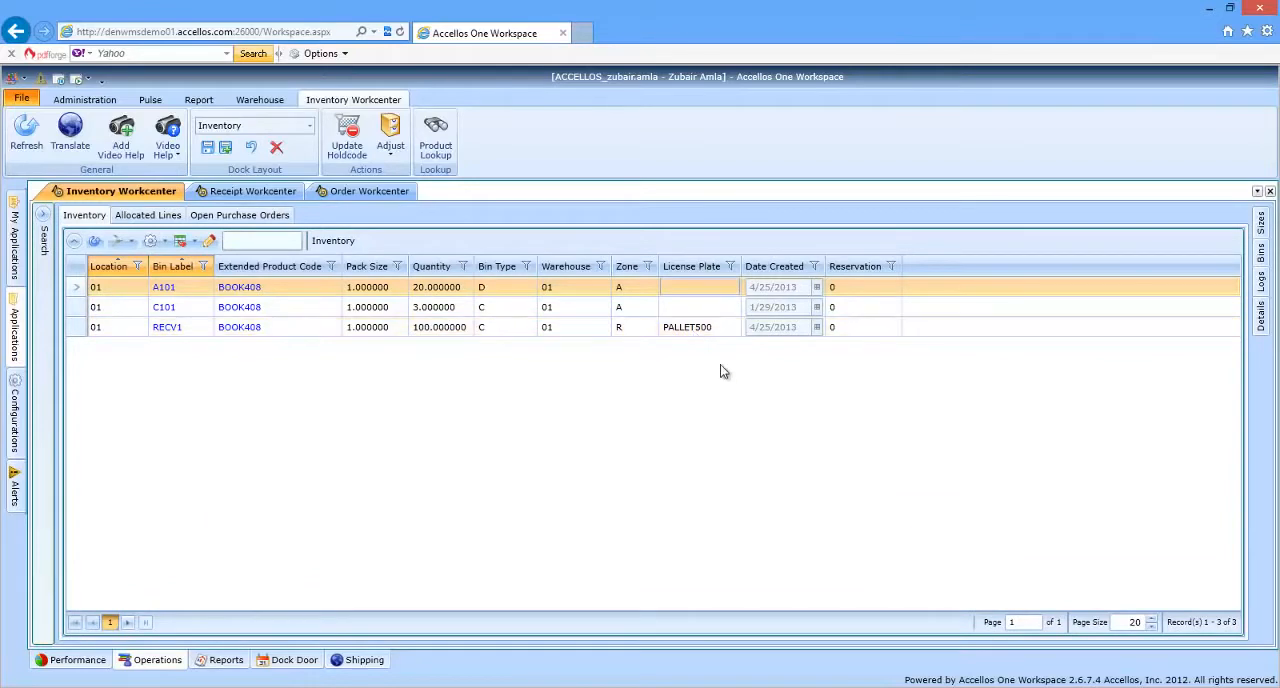
pyautogui.click(1263, 286)
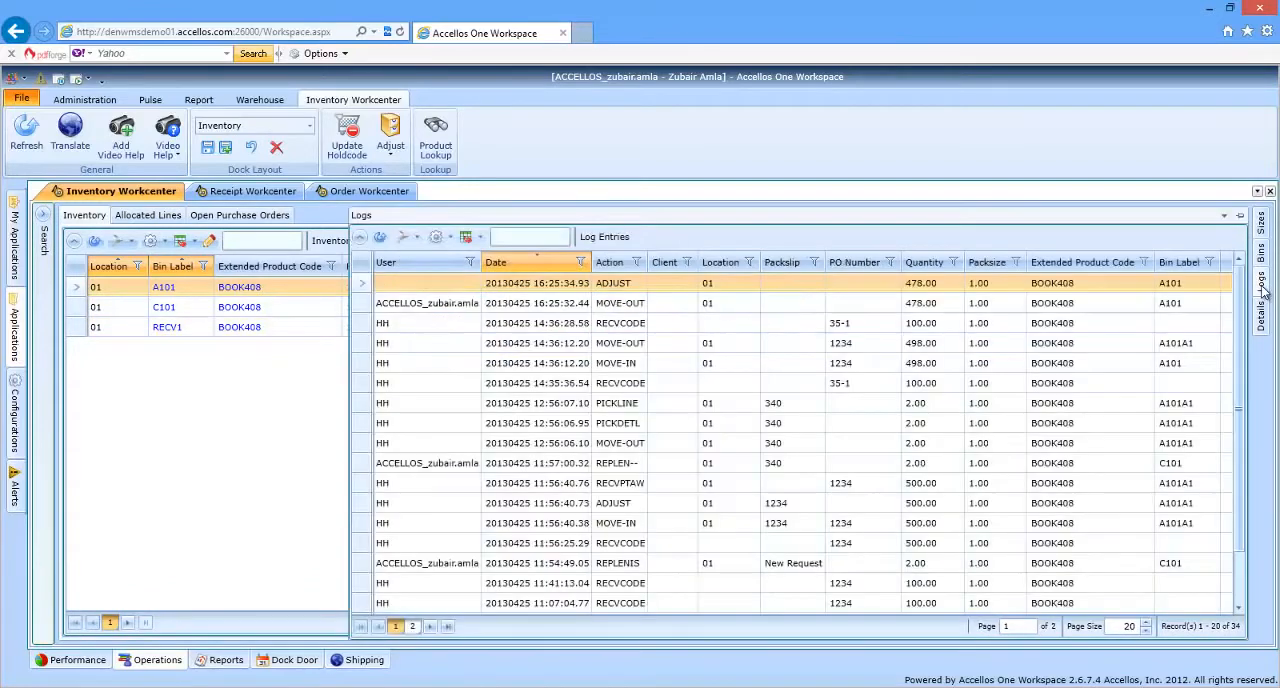